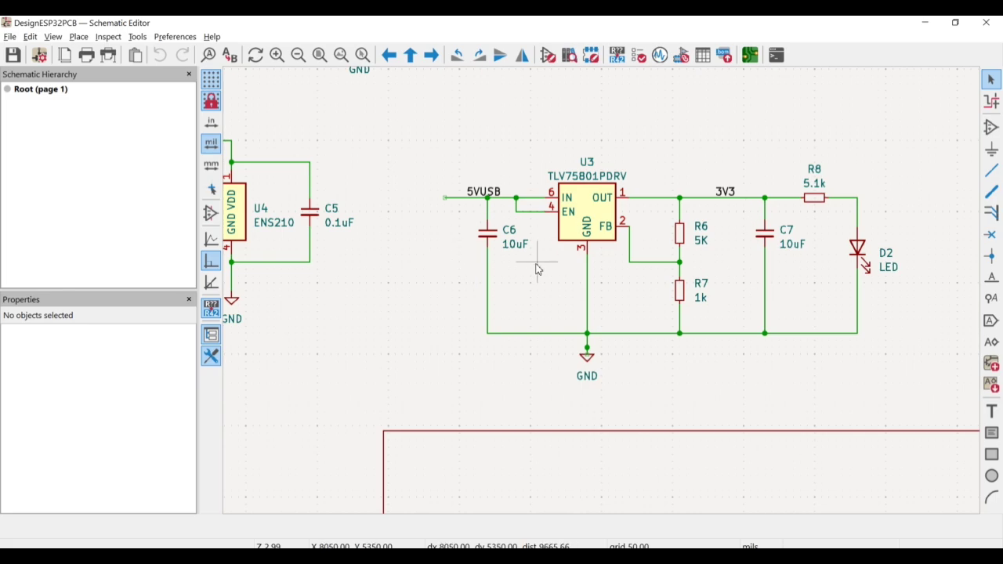
# Switch to the Esp8266_design spreadsheet and examine the feedback resistor calculations in rows 20 to 39.
pyautogui.hotkey('alt', 'Tab')
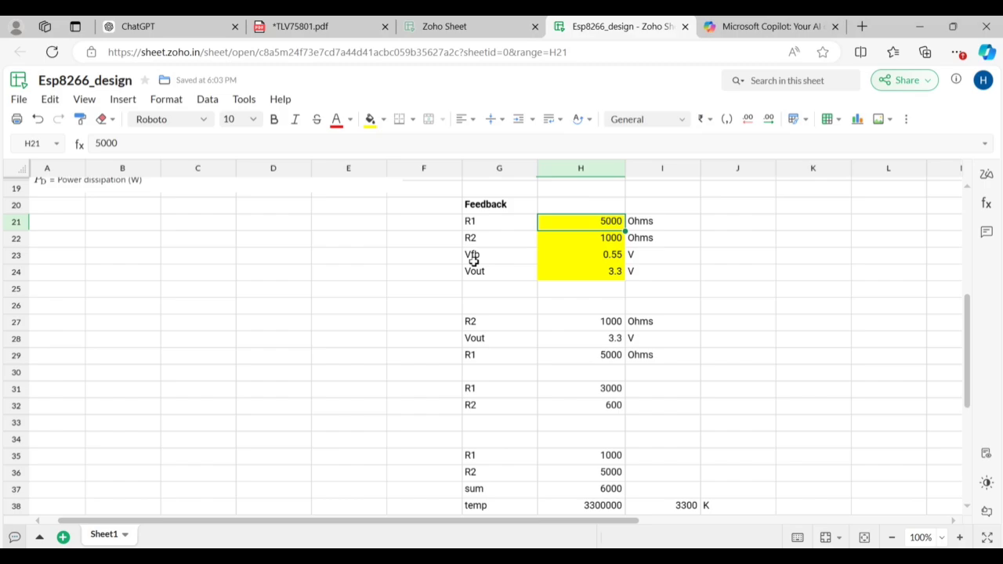
pyautogui.scroll(-3, 474, 261)
pyautogui.scroll(2, 474, 261)
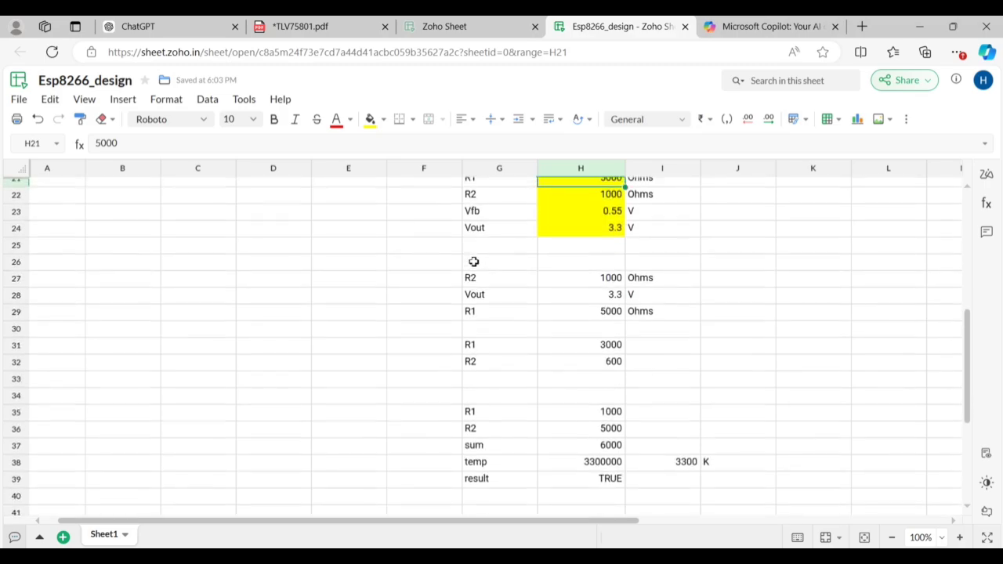
pyautogui.scroll(-2, 474, 261)
# In the TLV75801 datasheet, circle equation 3 for the maximum R1 + R2 feedback divider resistance with a freehand stroke.
pyautogui.hotkey('alt', 'Tab')
pyautogui.hotkey('alt', 'Tab')
pyautogui.press('Tab')
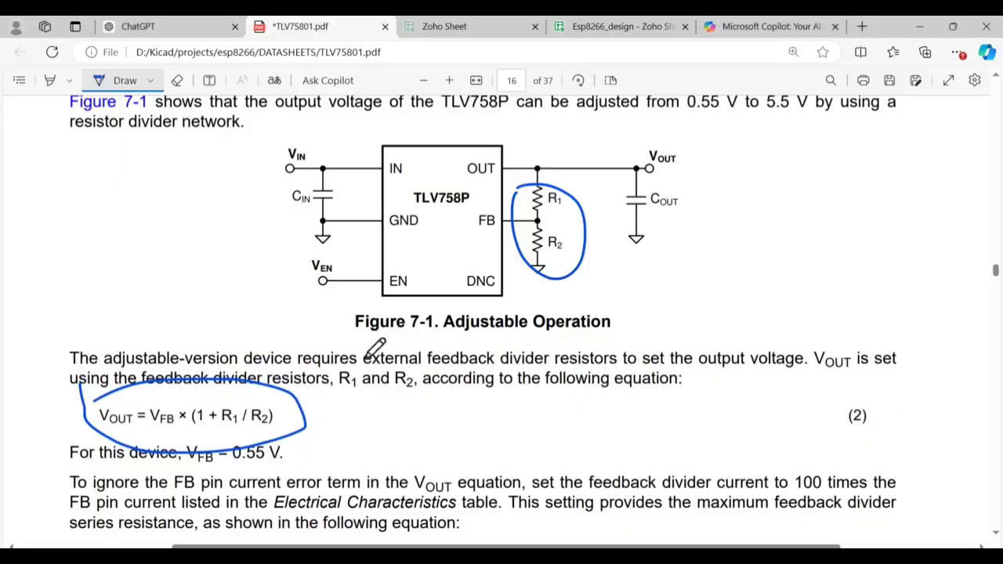
pyautogui.scroll(-1, 324, 303)
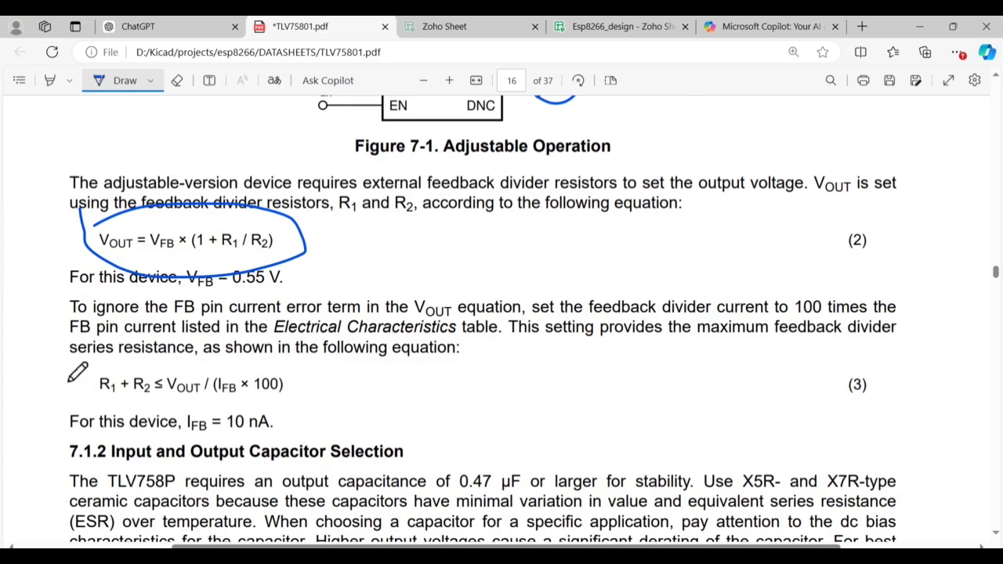
pyautogui.moveTo(69, 376)
pyautogui.mouseDown()
pyautogui.moveTo(296, 359)
pyautogui.moveTo(103, 365)
pyautogui.mouseUp()
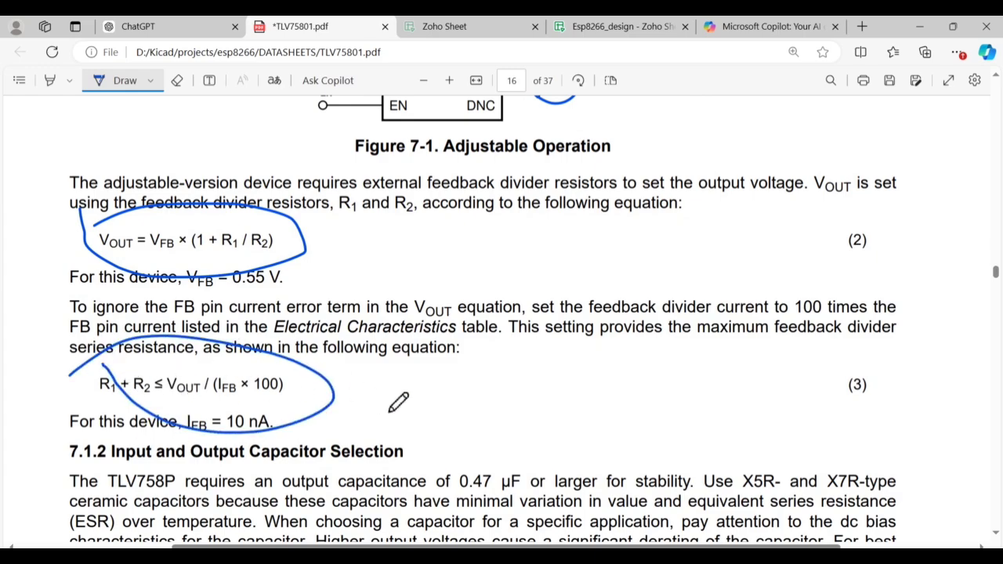
# Return to the Esp8266_design spreadsheet and inspect the divider check, the Vin value and the power dissipation formula in G5.
pyautogui.hotkey('alt', 'Tab')
pyautogui.hotkey('alt', 'Tab')
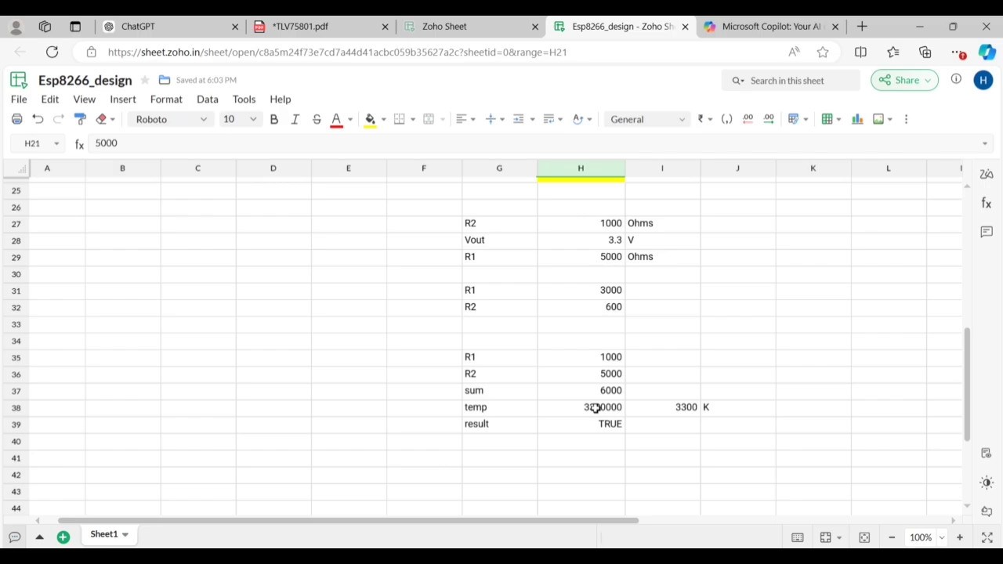
pyautogui.scroll(8, 595, 408)
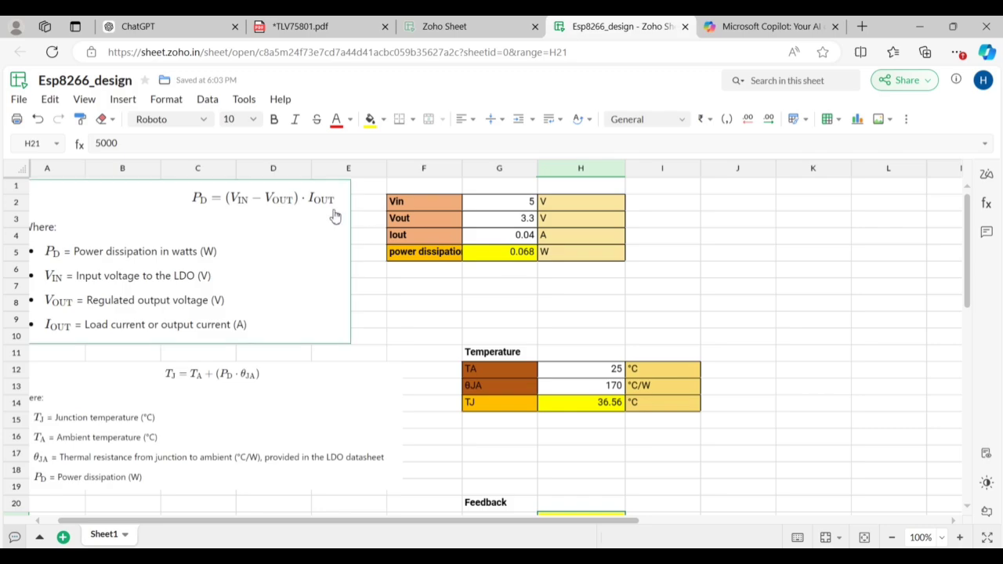
pyautogui.click(509, 200)
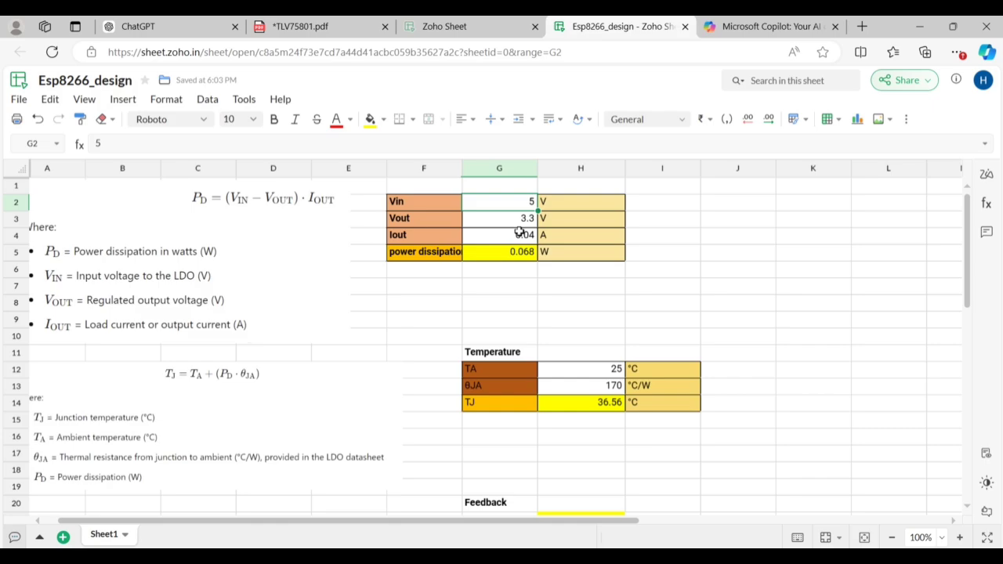
pyautogui.doubleClick(513, 253)
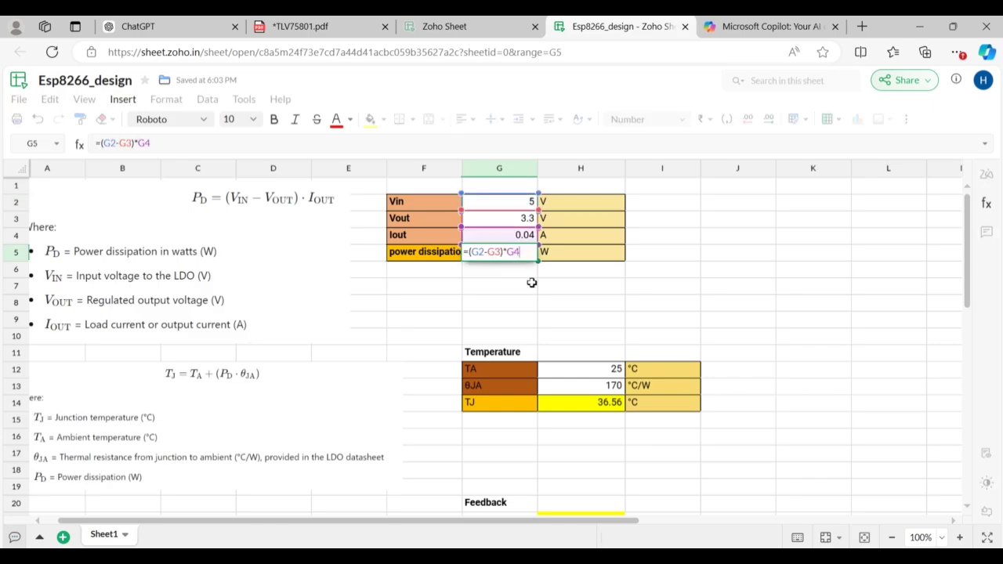
pyautogui.press('Escape')
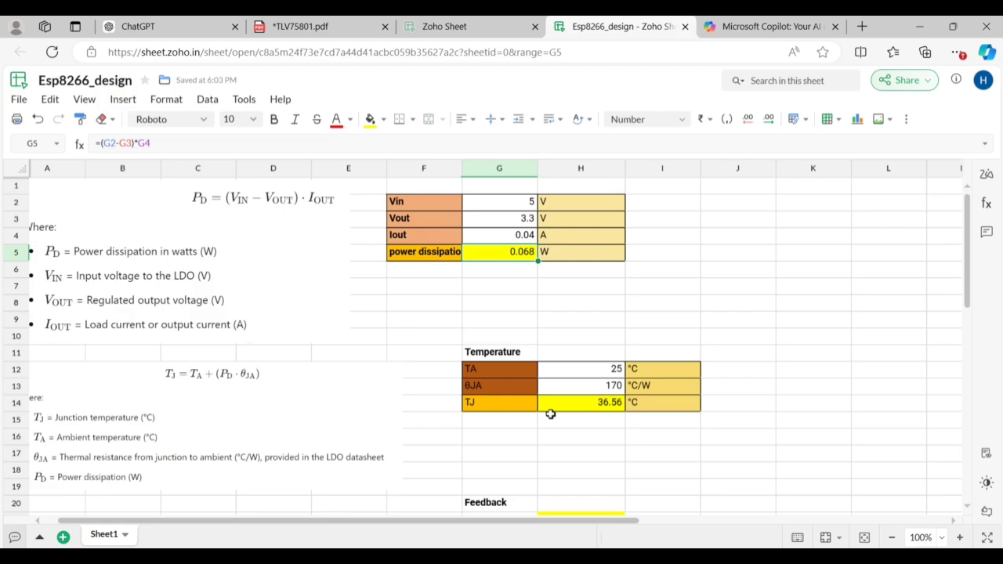
# Switch to the KiCad schematic and select the indicator branch with resistor R8 and LED D2 on the 3V3 output.
pyautogui.hotkey('alt', 'Tab')
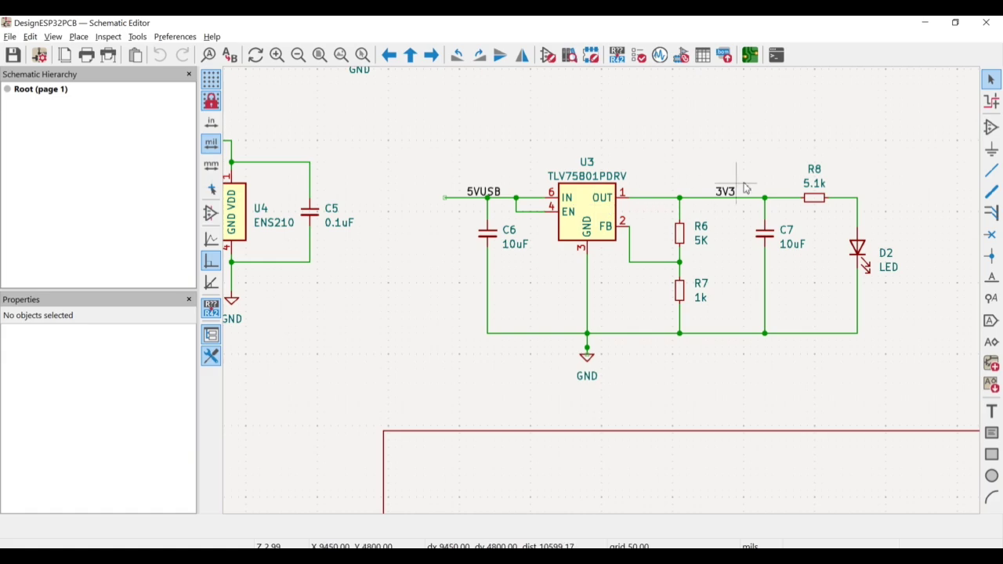
pyautogui.moveTo(774, 156); pyautogui.dragTo(923, 347)
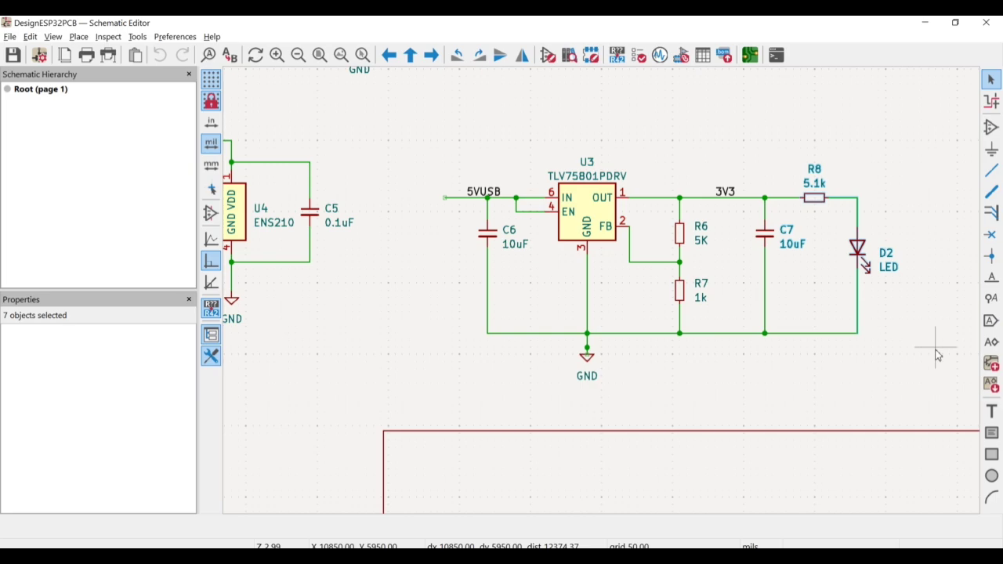
# Switch to the PSpice for TI simulation plot and examine the V(output) transient waveform of the LDO.
pyautogui.hotkey('alt', 'Tab')
pyautogui.hotkey('alt', 'Tab')
pyautogui.hotkey('alt', 'Tab')
pyautogui.hotkey('alt', 'Tab')
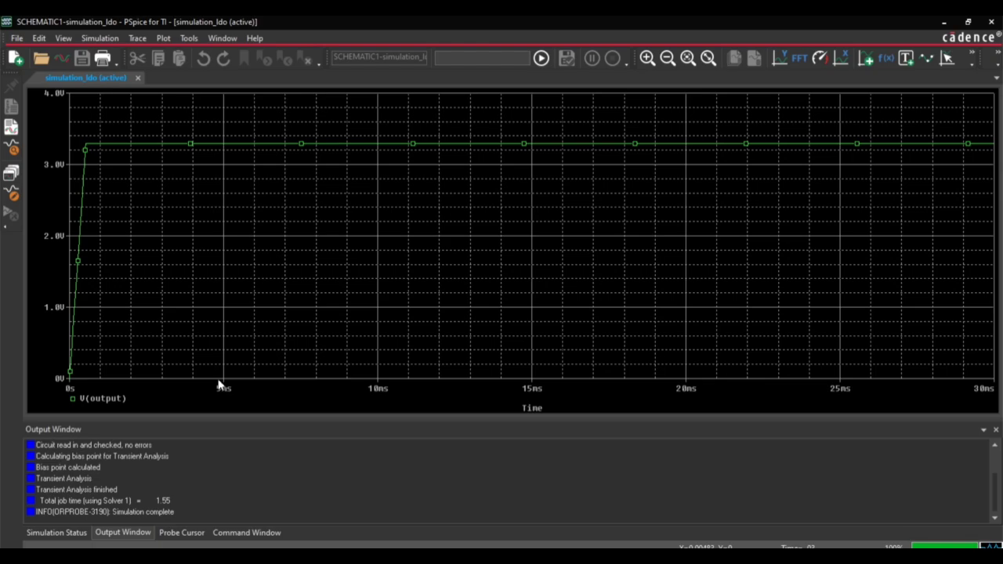
# Set resistor R1 to 4000 in the PSpice LDO schematic and rerun the transient simulation.
pyautogui.hotkey('alt', 'Tab')
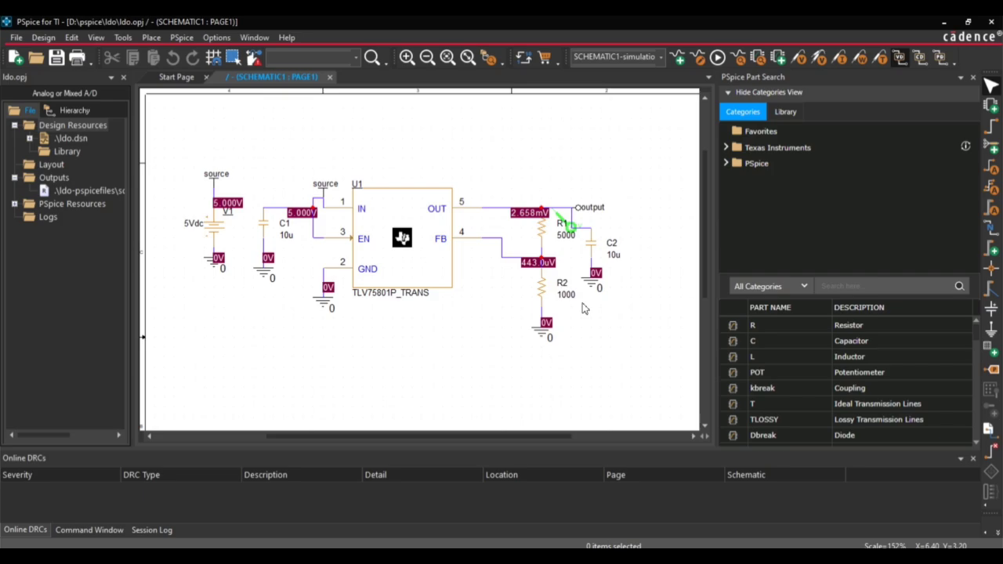
pyautogui.scroll(-1, 572, 259)
pyautogui.doubleClick(566, 228)
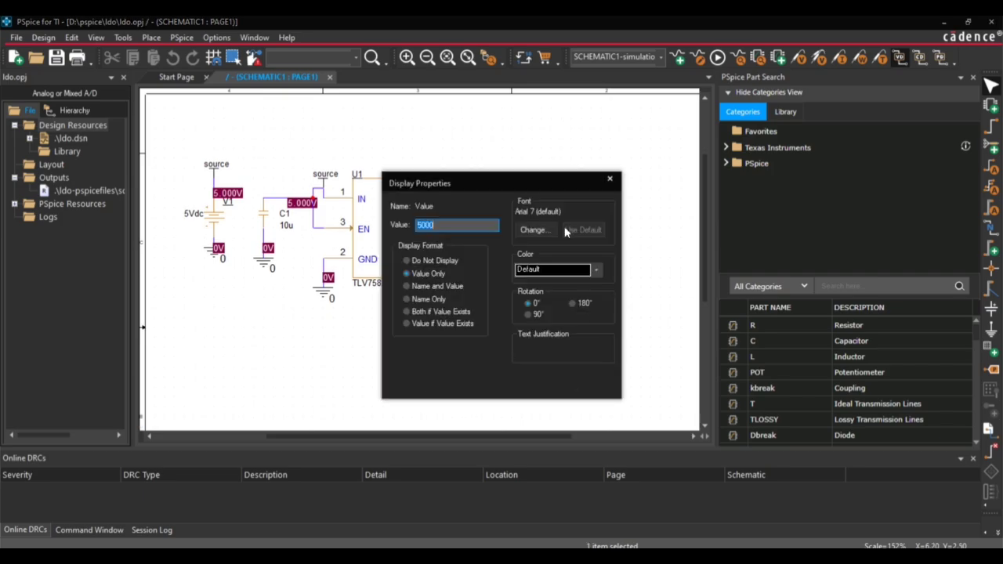
pyautogui.click(463, 226)
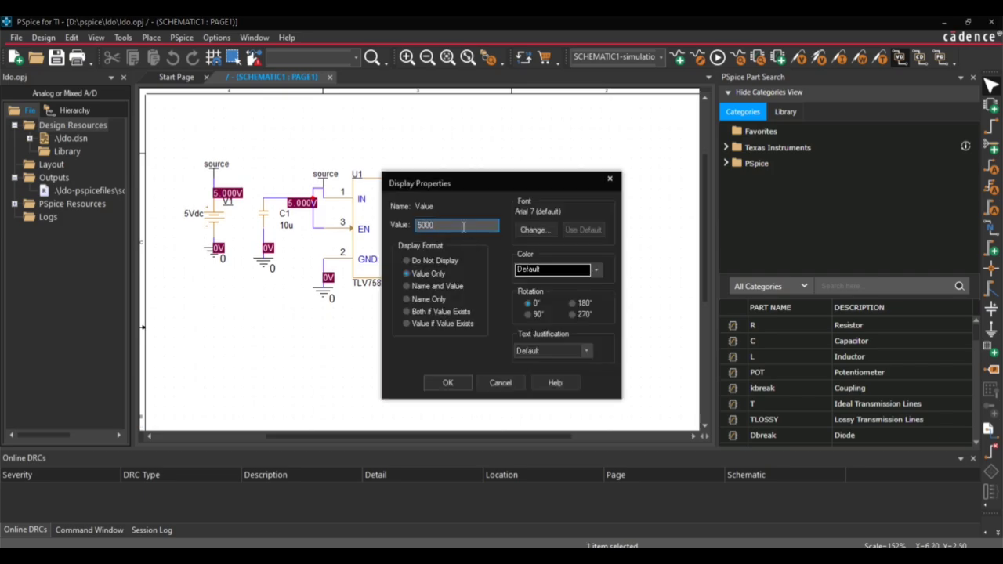
pyautogui.press('BackSpace')
pyautogui.press('BackSpace')
pyautogui.press('BackSpace')
pyautogui.press('BackSpace')
pyautogui.write('4000')
pyautogui.click(446, 383)
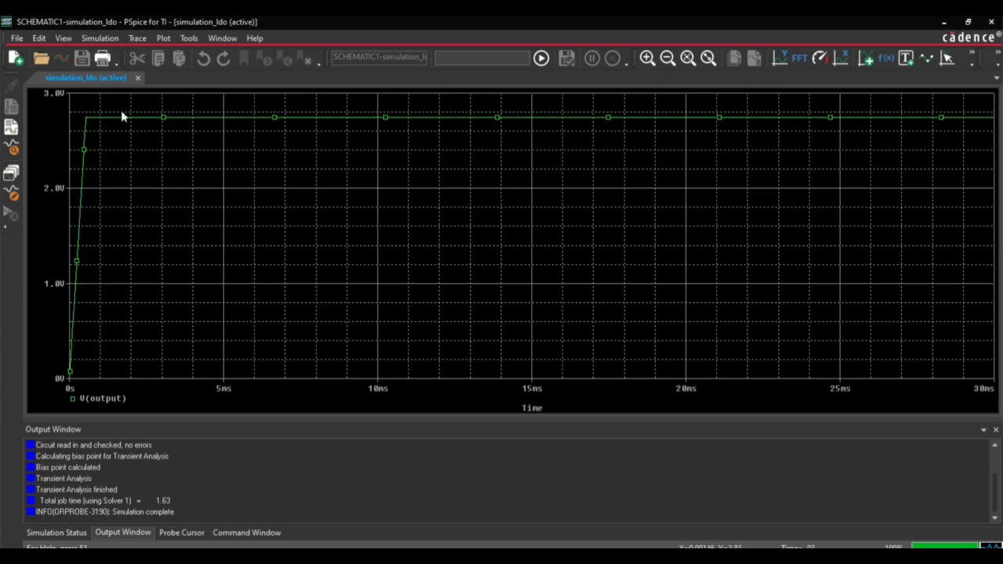
# Switch to the Esp8266_design spreadsheet and set the feedback R1 value in H21 to 4000 ohms.
pyautogui.hotkey('alt', 'Tab')
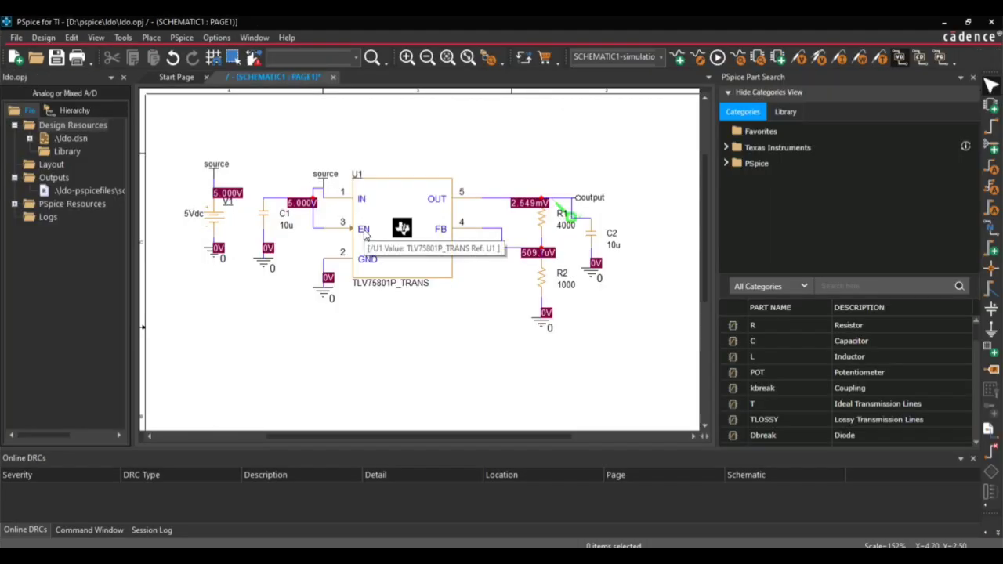
pyautogui.hotkey('alt', 'Tab')
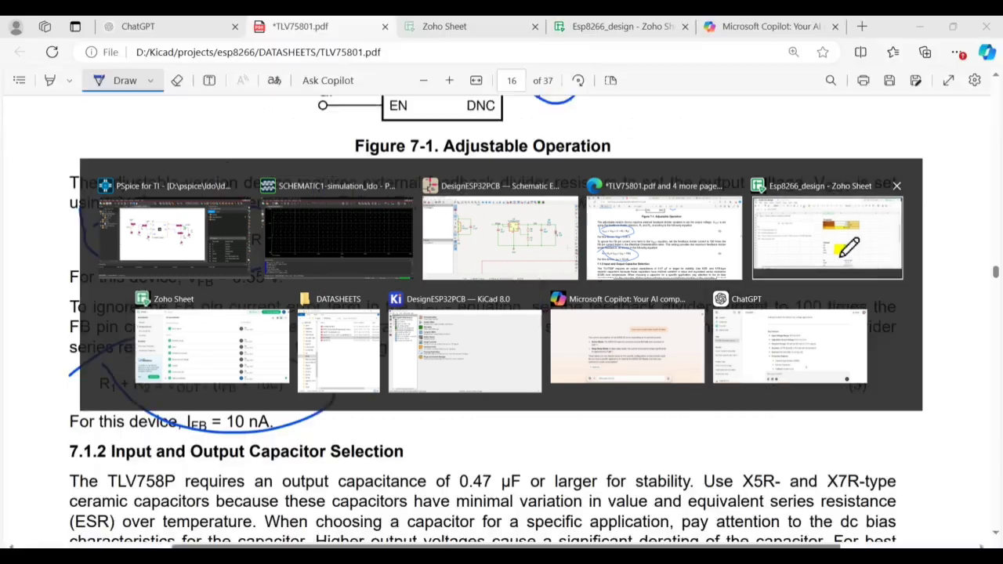
pyautogui.click(824, 249)
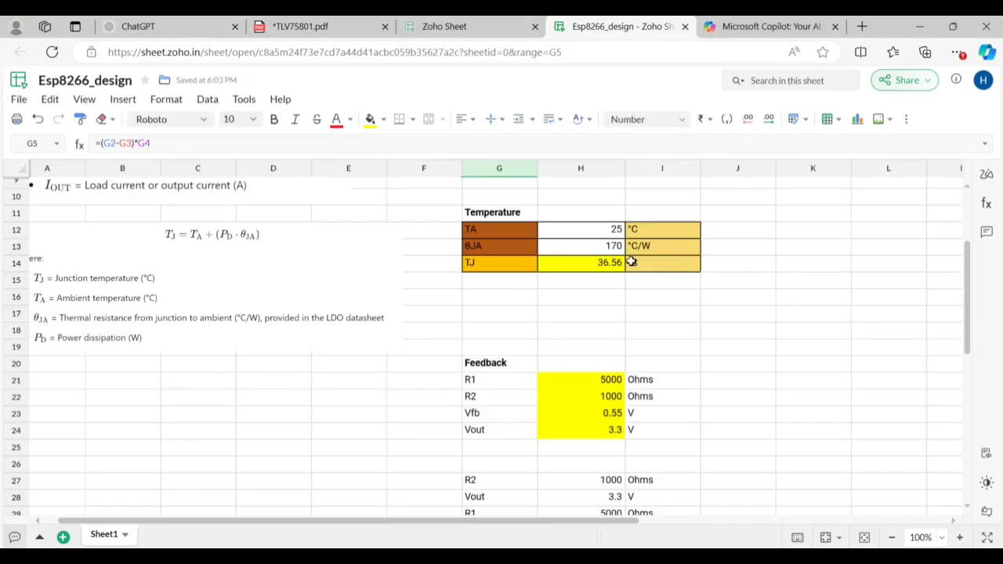
pyautogui.click(605, 381)
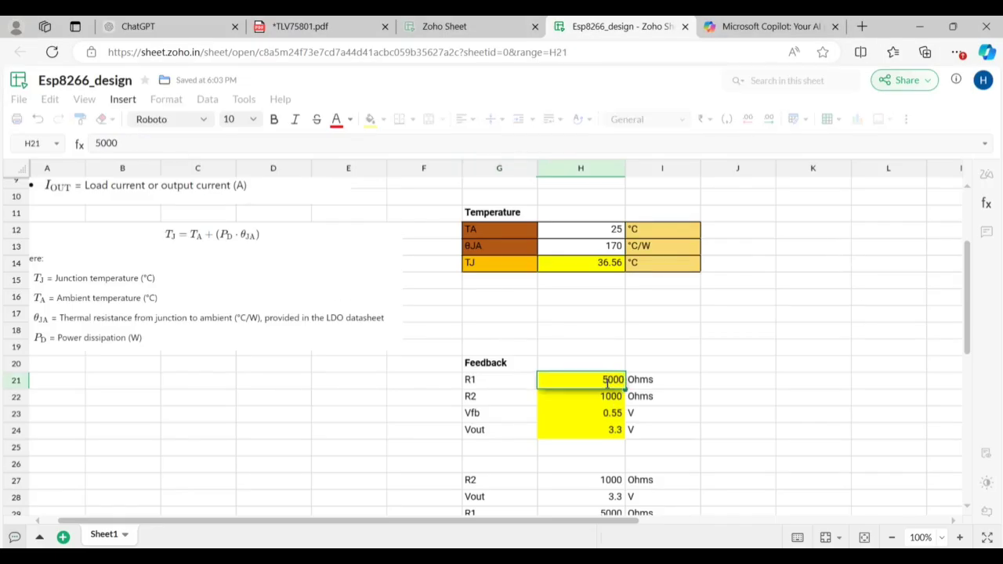
pyautogui.press('BackSpace')
pyautogui.write('4')
pyautogui.press('Return')
# Return to PSpice for TI and compare the V(output) waveform with the feedback resistors in the schematic.
pyautogui.hotkey('alt', 'Tab')
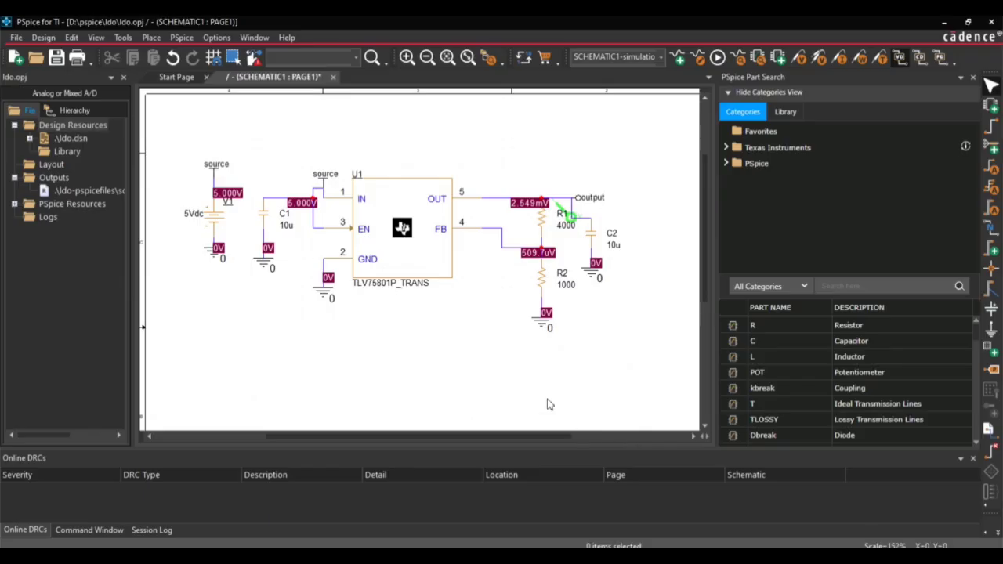
pyautogui.hotkey('alt', 'Tab')
pyautogui.hotkey('alt', 'Tab')
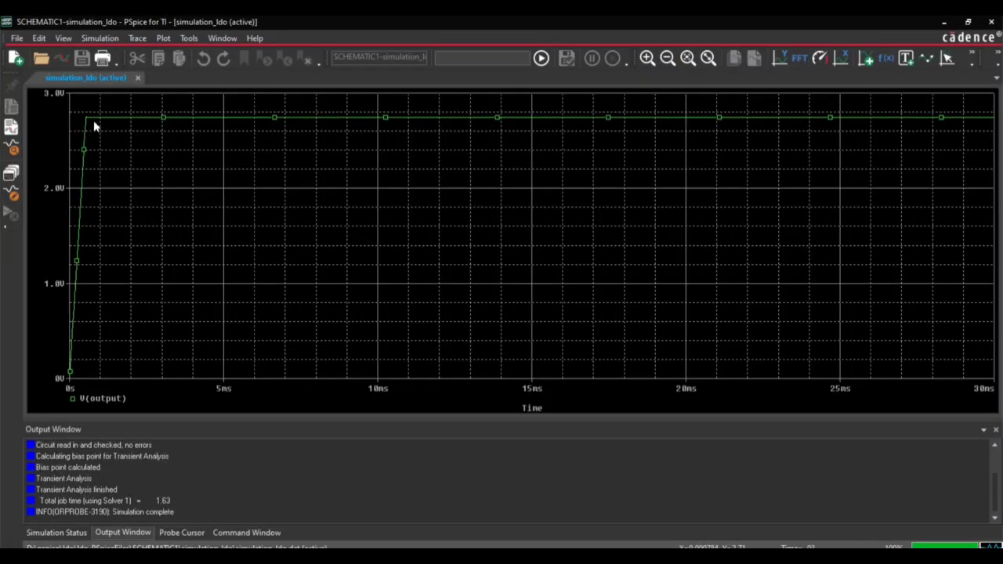
pyautogui.hotkey('alt', 'Tab')
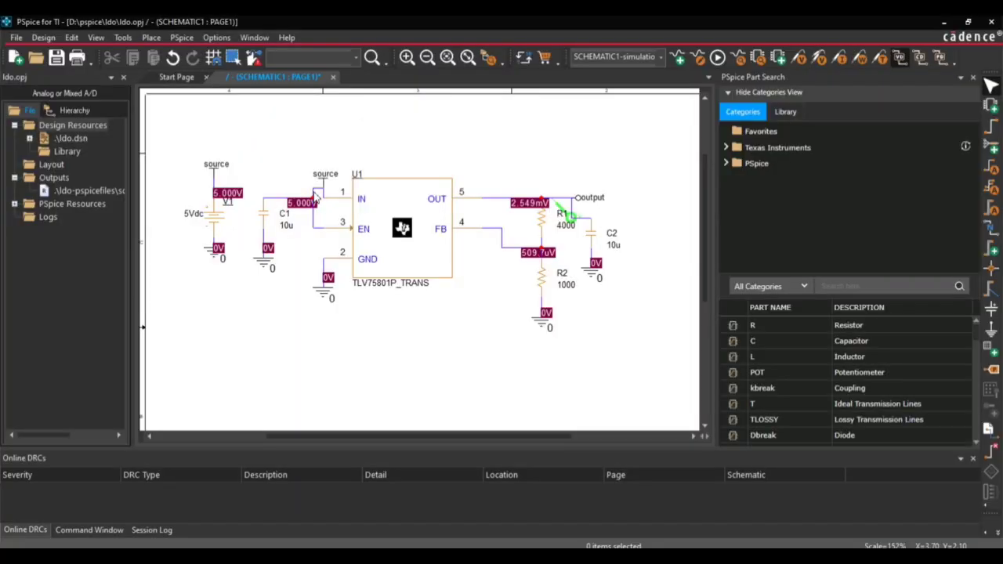